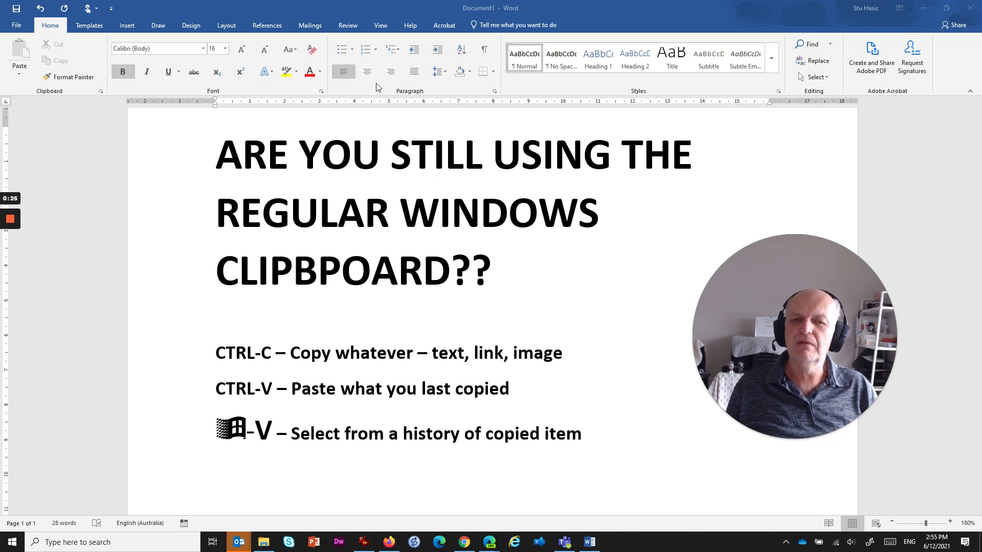
Step: Add an empty paragraph after the ⊞-V clipboard history shortcut line
scroll(519, 341, "down", 5)
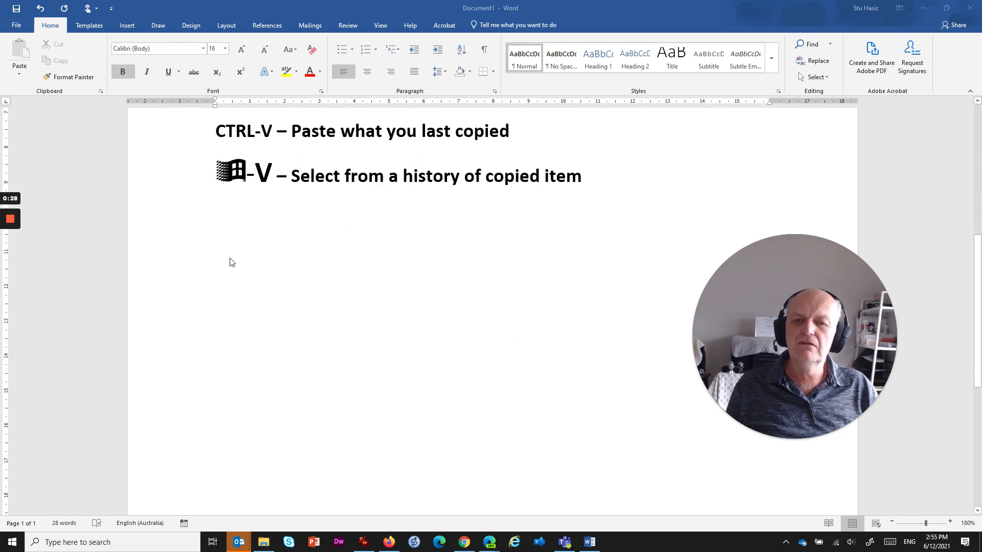
left_click(236, 279)
left_click(219, 251)
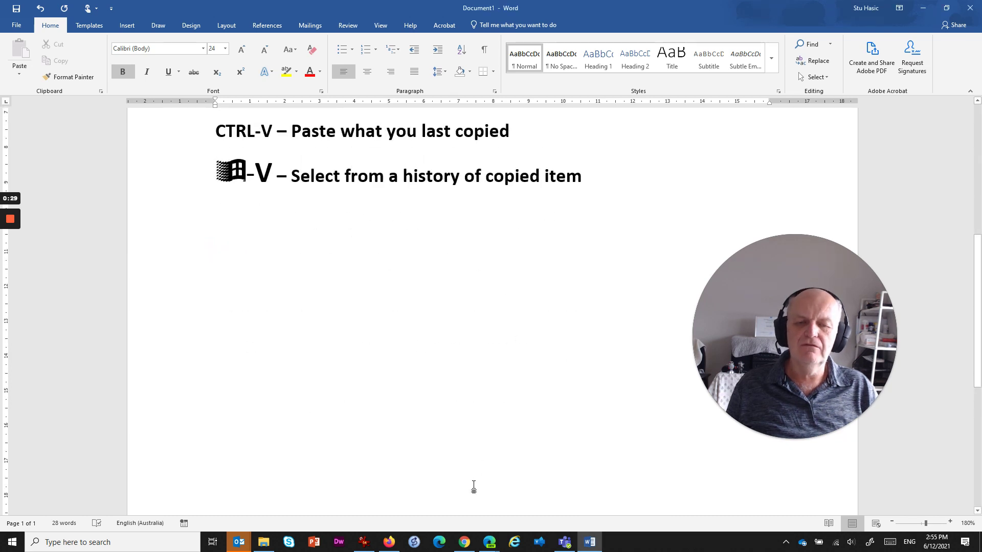
left_click(616, 197)
key("Return")
key("Return")
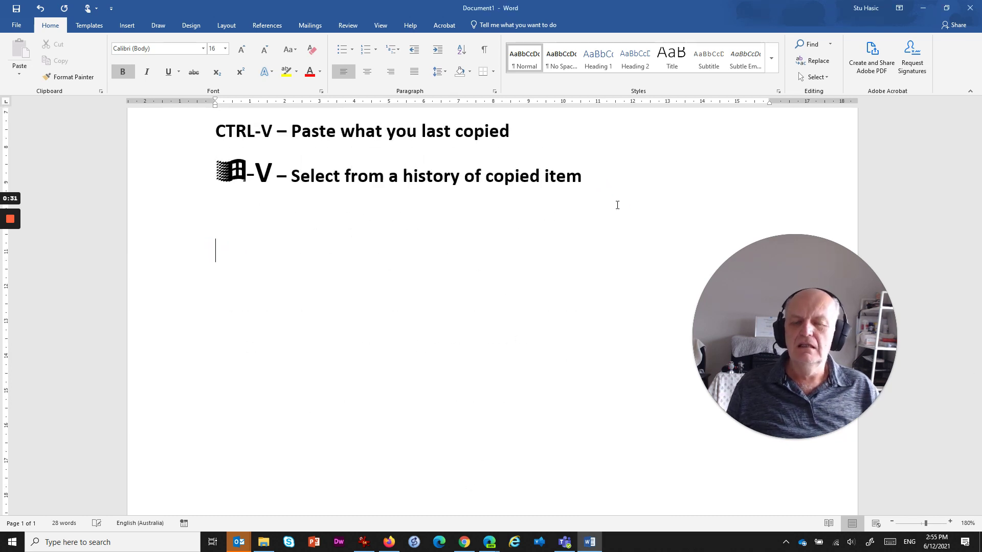
Step: Copy the 'Set up a shared drive' help page address in Chrome, then return to Word
left_click(464, 543)
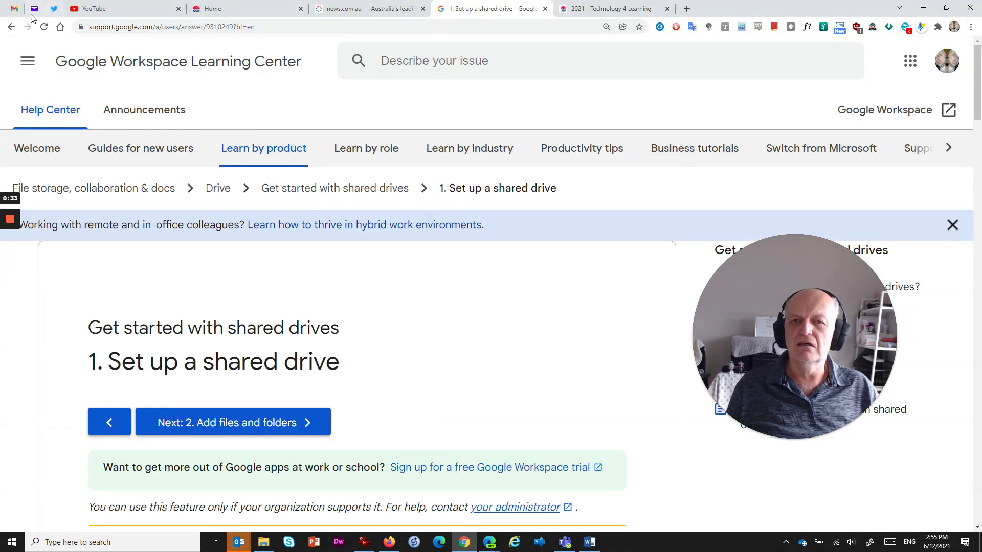
left_click(238, 26)
key("ctrl+c")
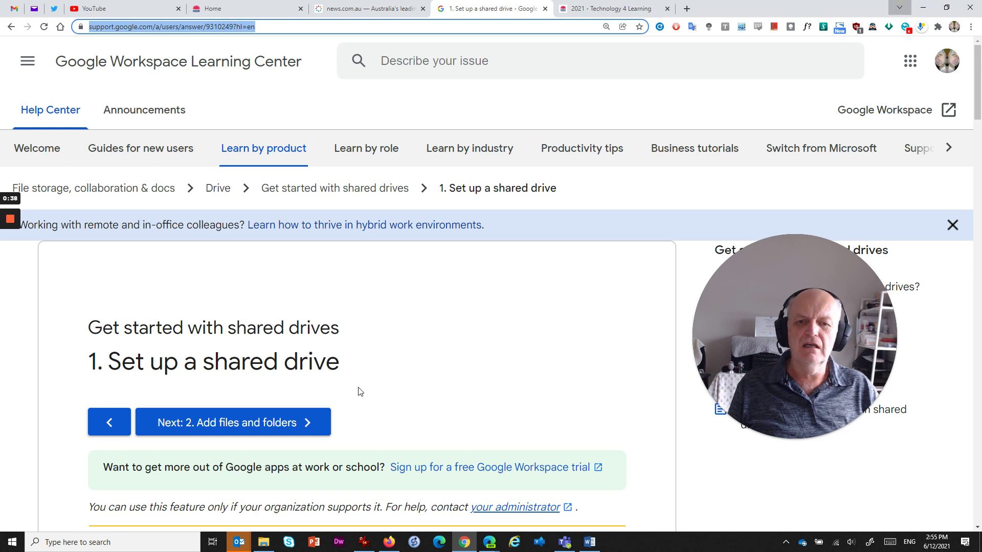
left_click(899, 7)
left_click(896, 8)
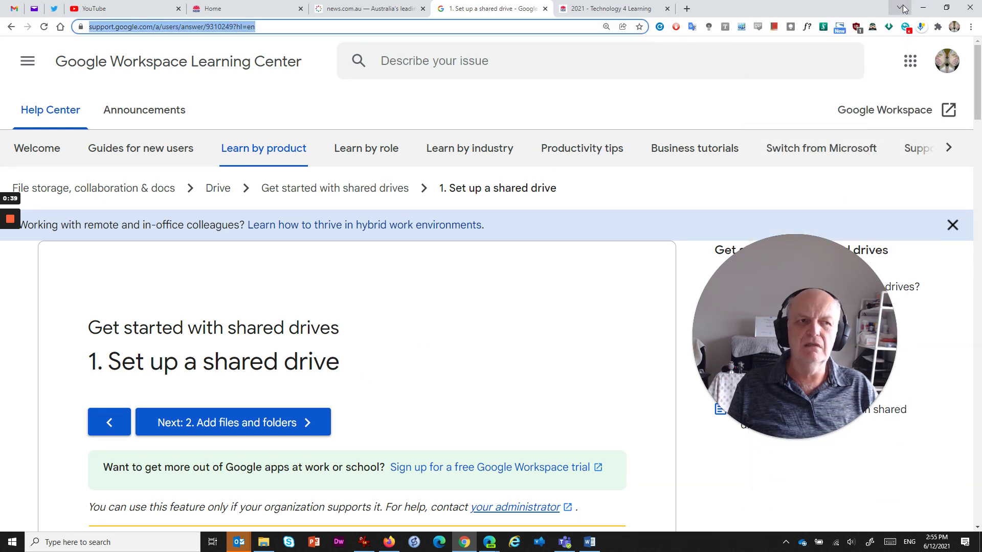
left_click(899, 7)
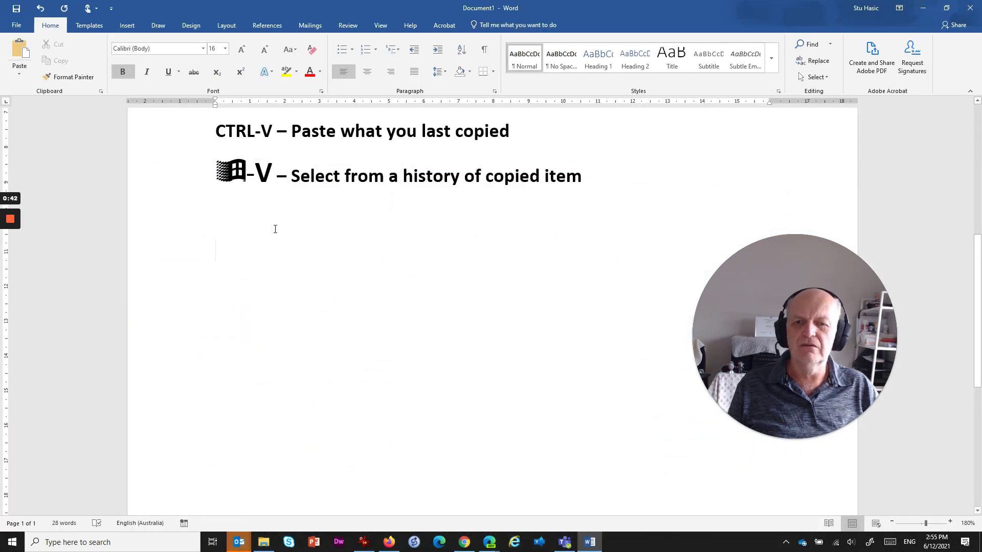
Step: Paste the help page address as a link, then copy shared-drive steps 1–4 from Chrome
key("ctrl+v")
key("Return")
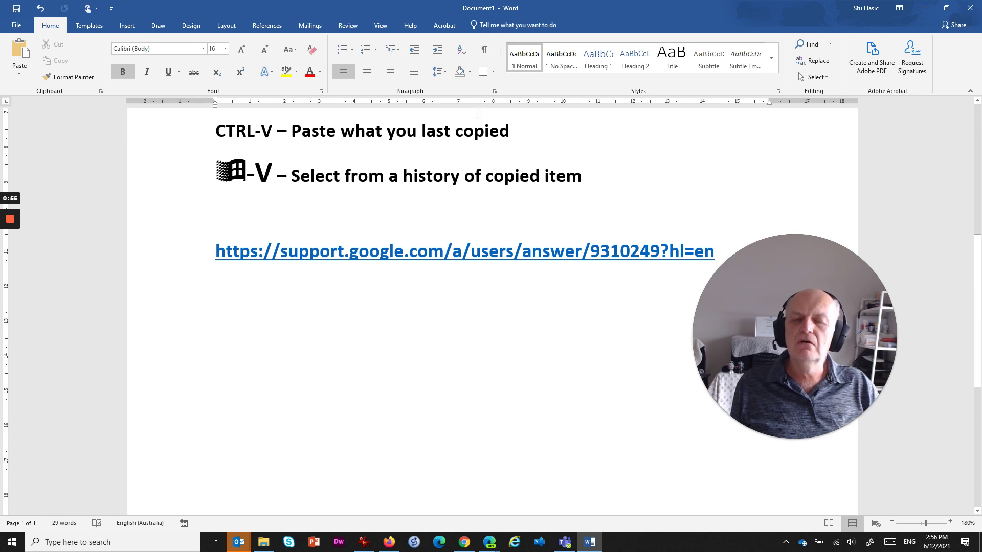
left_click(464, 546)
scroll(427, 300, "down", 10)
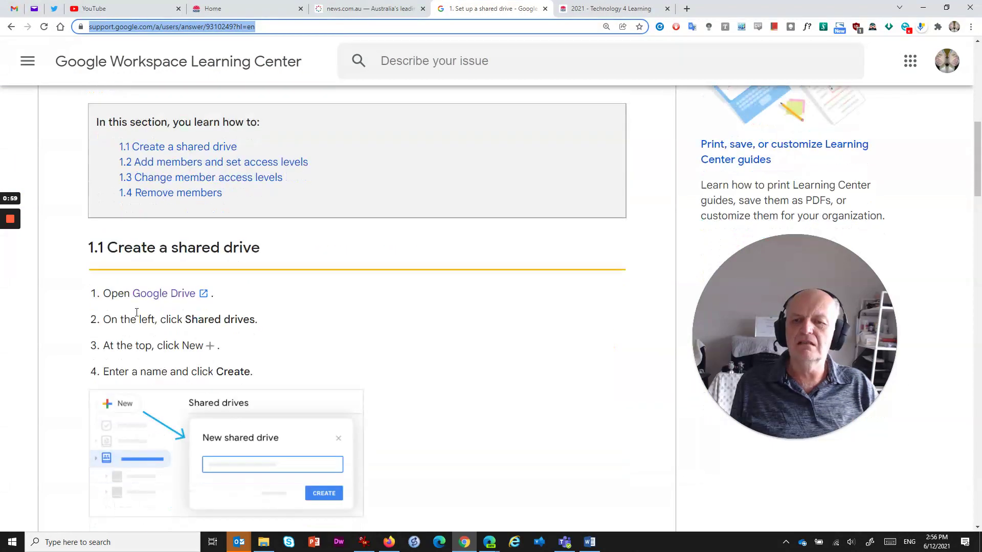
left_click_drag(89, 295, 247, 362)
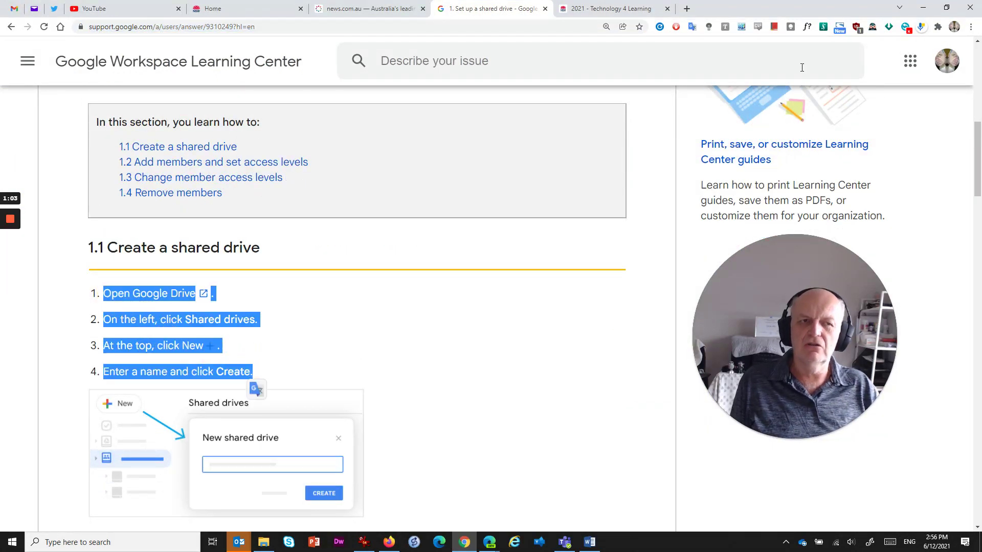
left_click(923, 7)
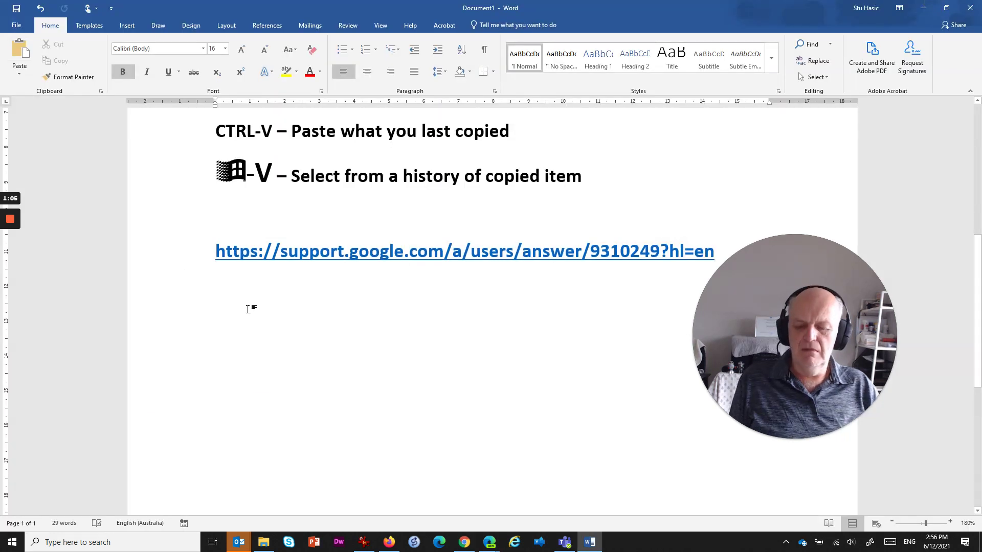
Step: Paste the four numbered Create a shared drive steps below the help page link
type("Open Google Drive. On the left, click Shared drives. At the top, click New . Enter a name and click Create.")
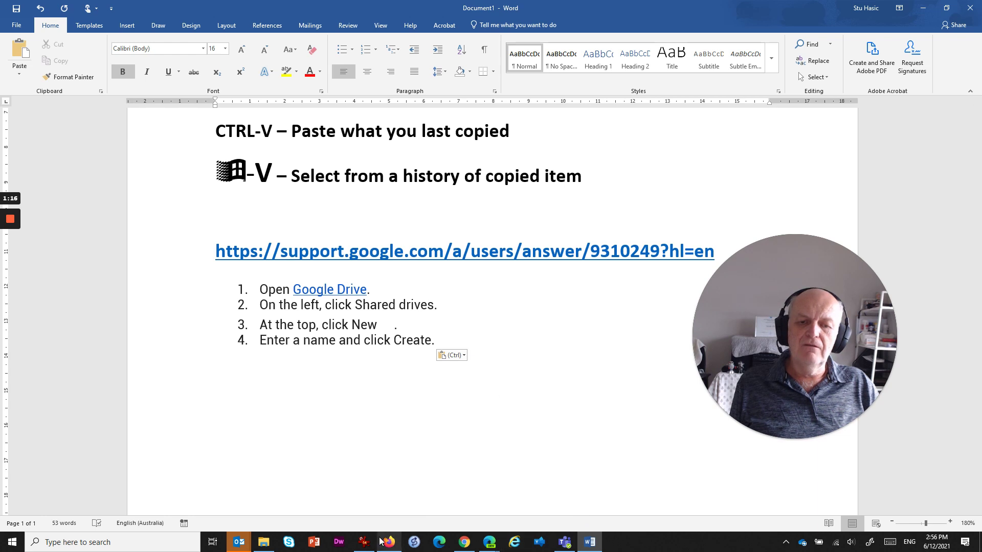
Step: Copy the news.T4L banner image from the 2021 - Technology 4 Learning tab
left_click(464, 542)
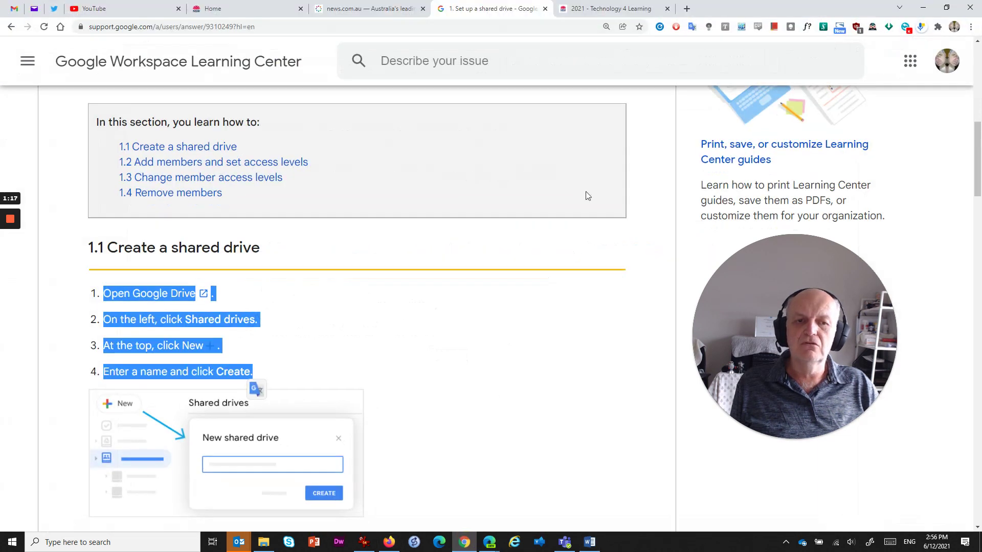
left_click(593, 12)
scroll(582, 381, "down", 1)
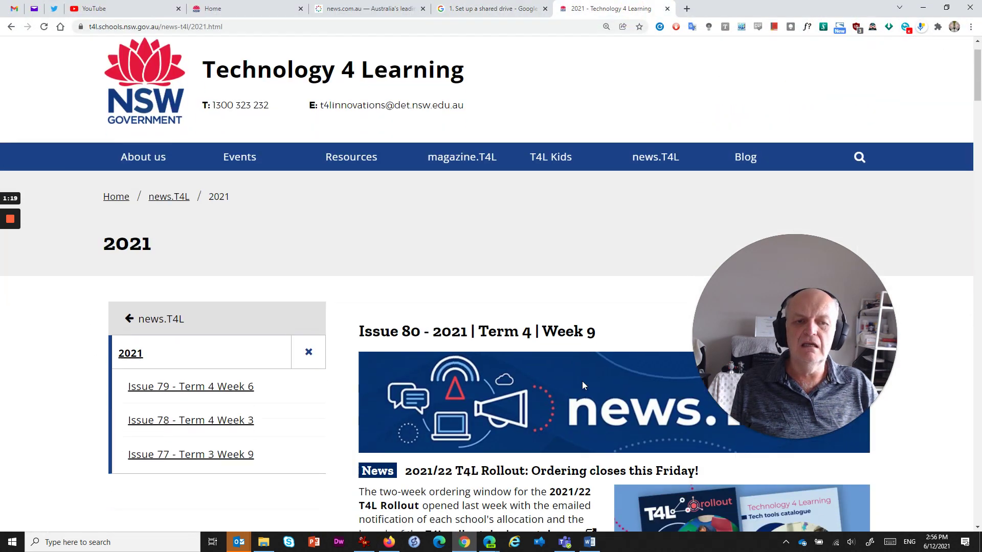
right_click(497, 392)
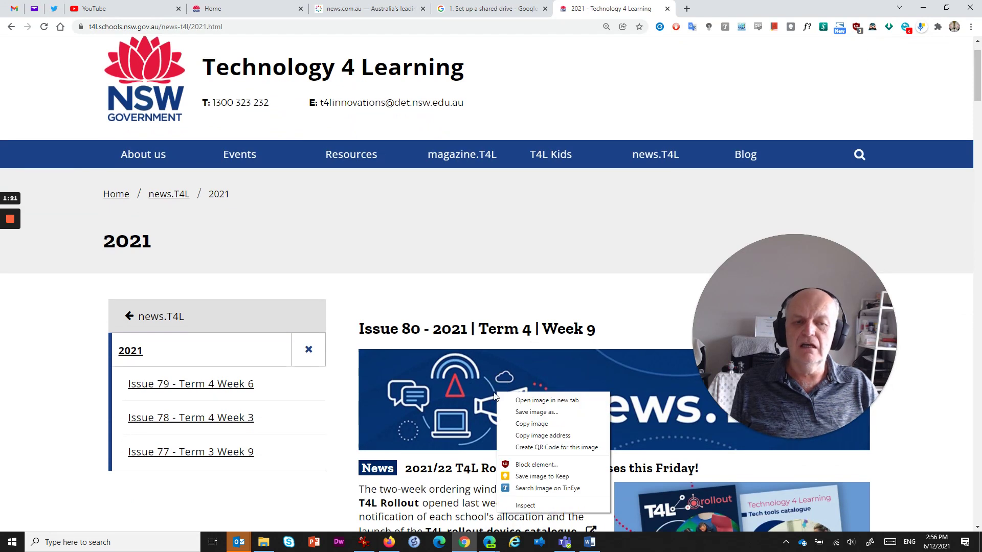
left_click(538, 424)
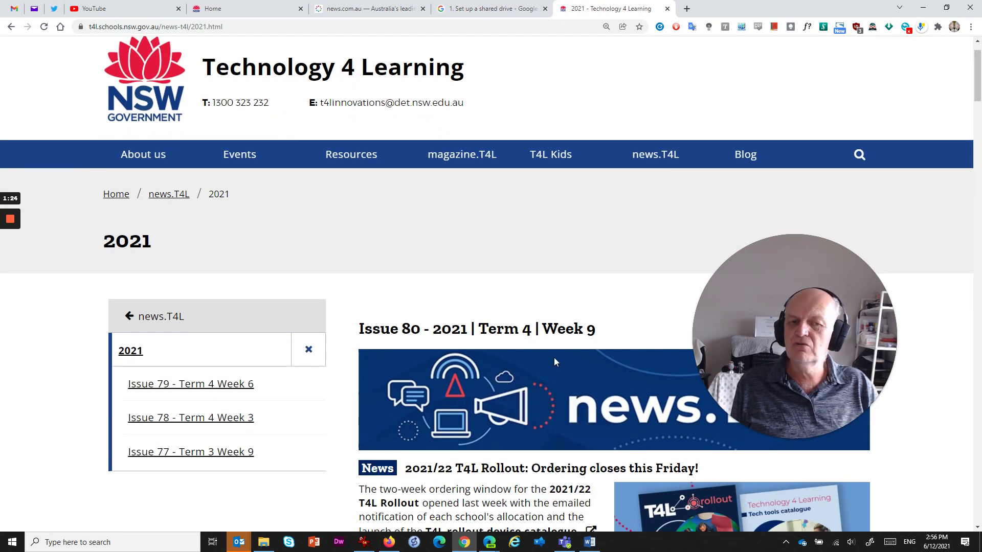
left_click(923, 7)
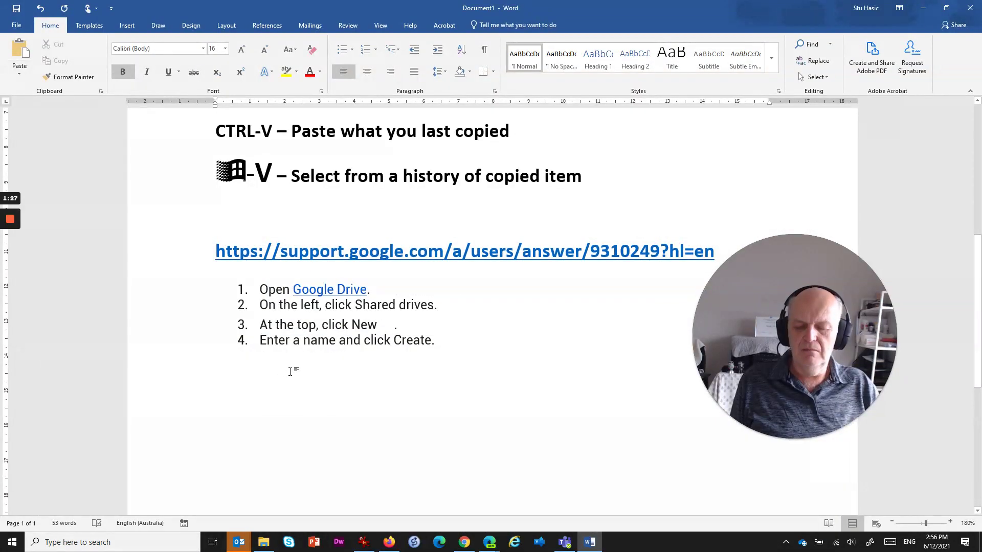
Step: Paste the news.T4L banner below the list, then a second copy beneath it
key("ctrl+v")
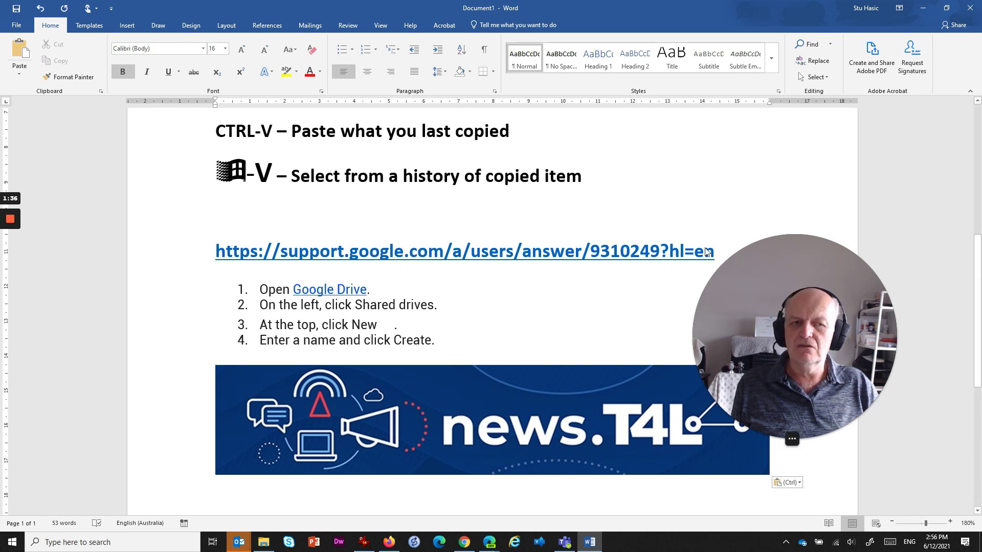
key("shift+Left")
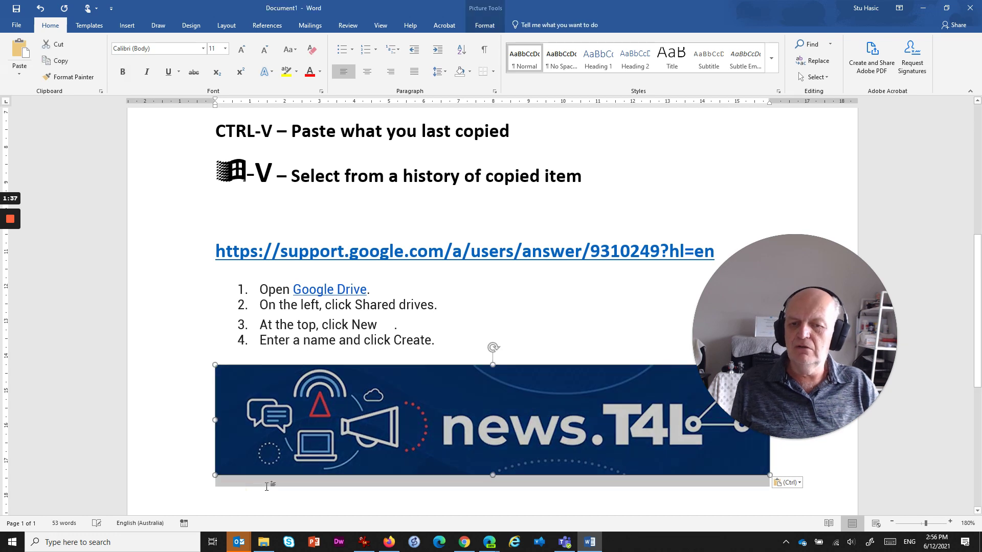
scroll(276, 445, "down", 3)
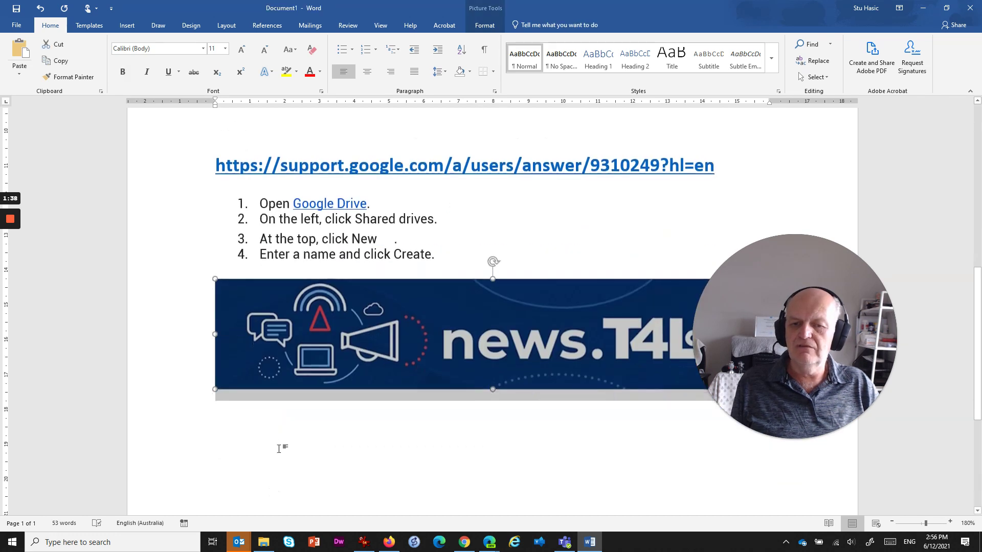
left_click(590, 374)
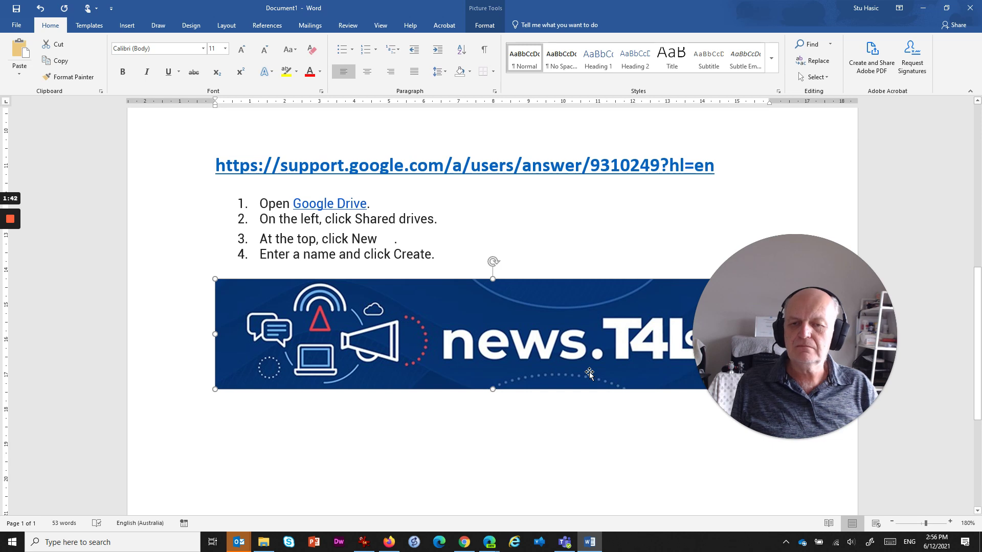
key("Down")
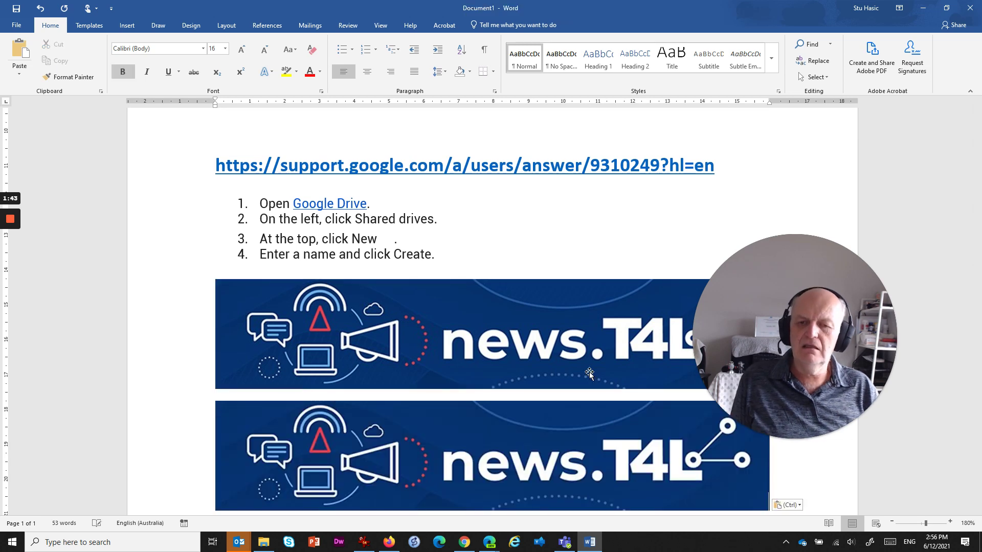
key("ctrl+v")
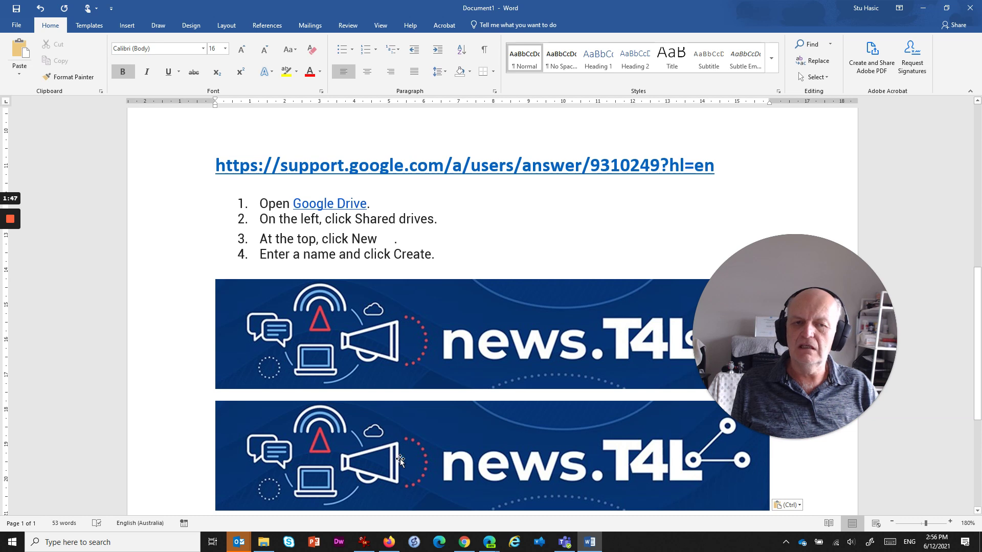
scroll(400, 460, "up", 8)
scroll(226, 370, "down", 3)
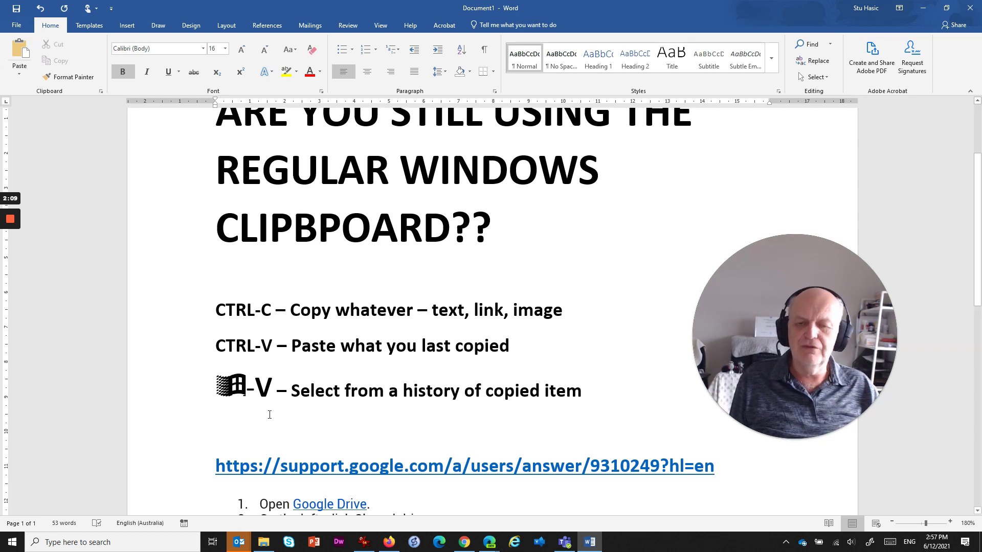
scroll(230, 420, "down", 2)
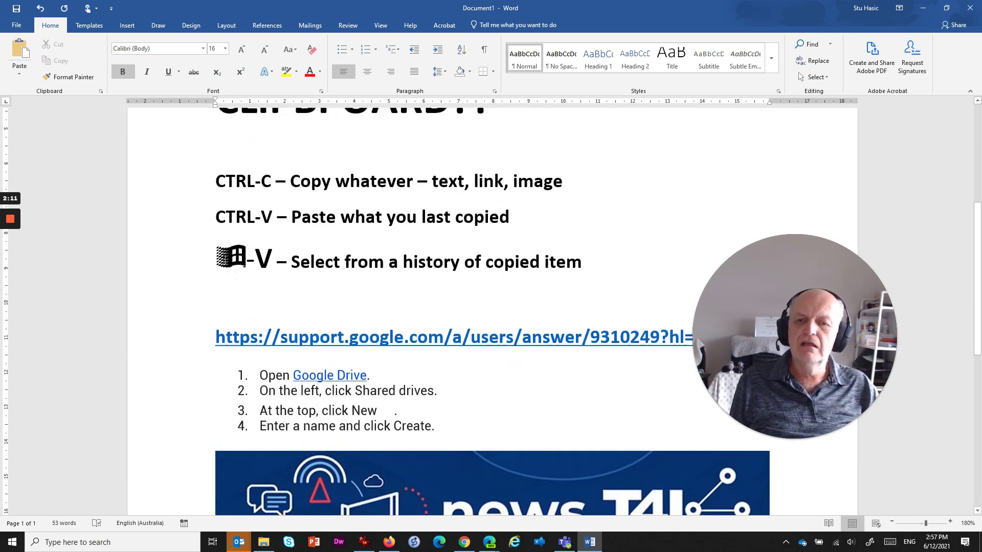
scroll(255, 267, "down", 3)
scroll(254, 267, "down", 3)
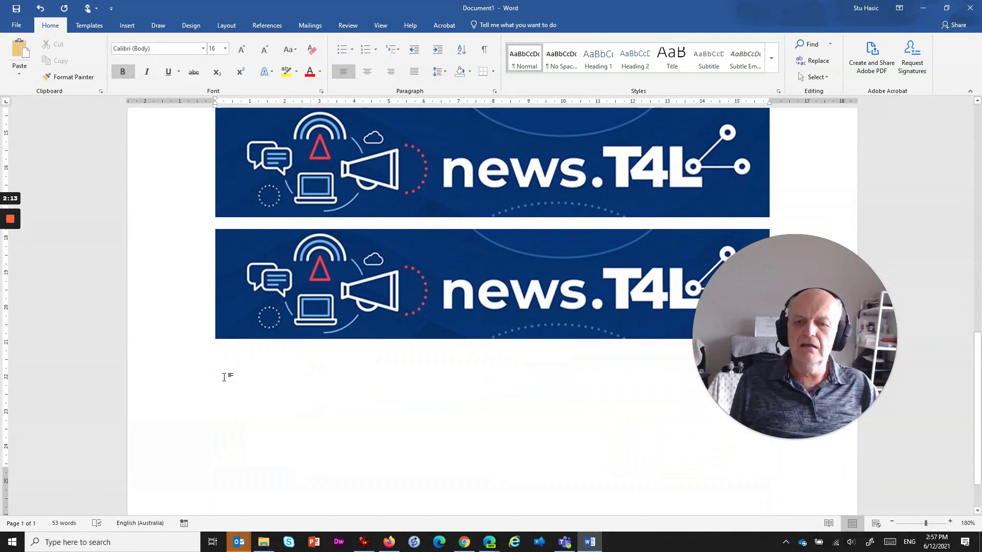
left_click(226, 376)
left_click(212, 399)
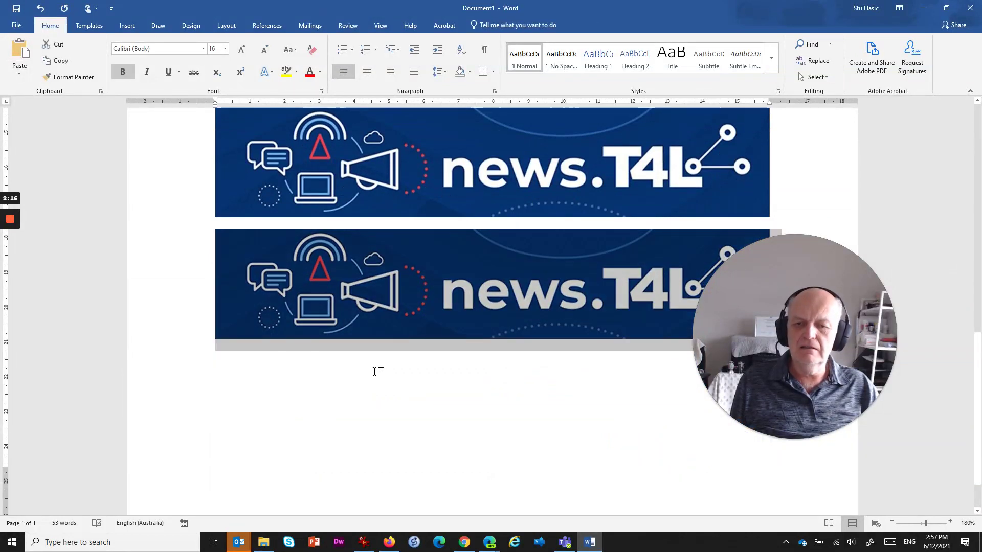
Step: Paste the banner entry from clipboard history, then dismiss the history panel
key("super+v")
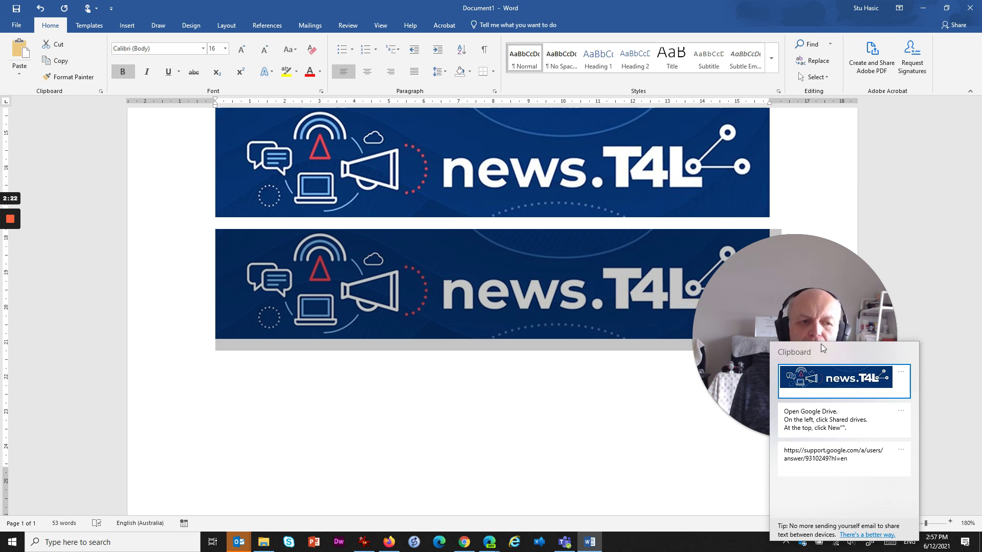
key("Return")
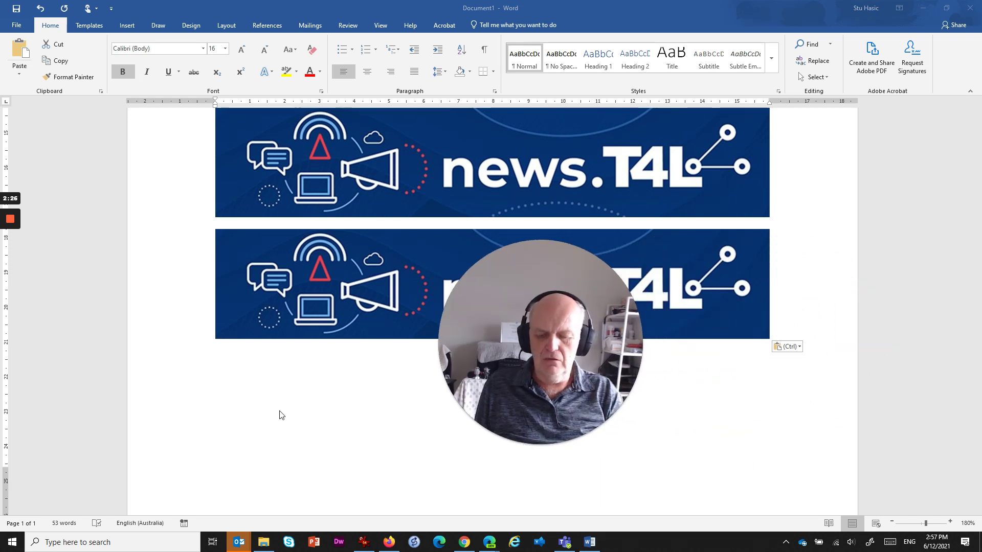
key("super+v")
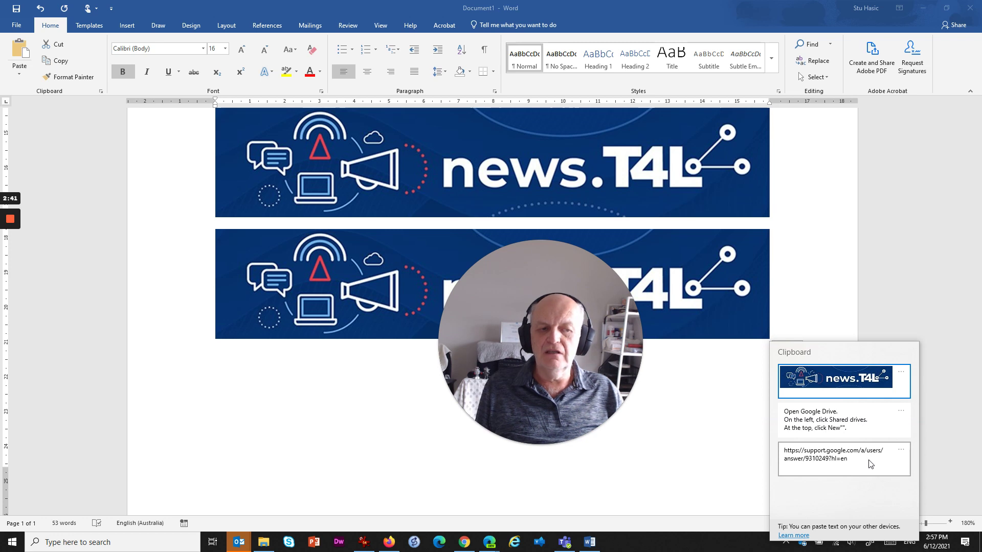
left_click(796, 459)
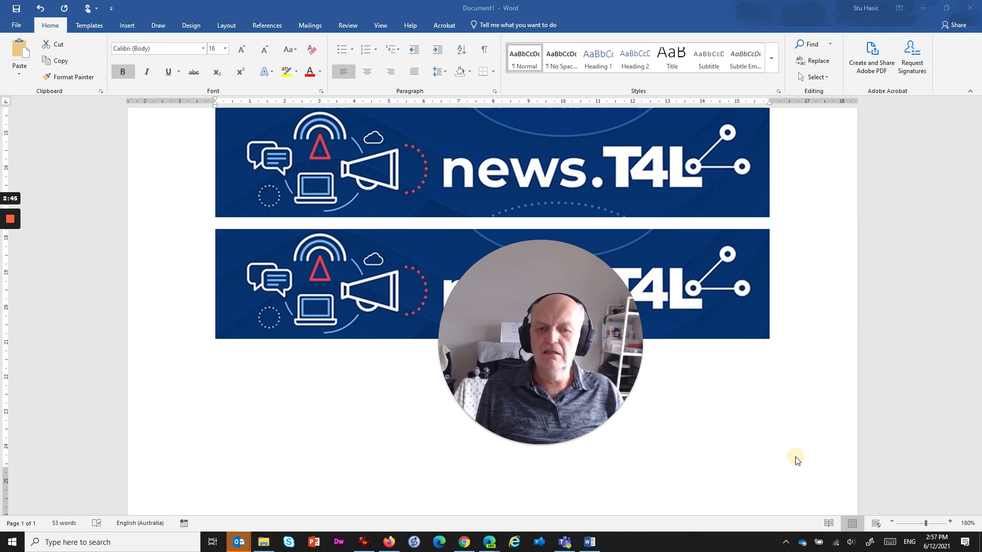
Step: Paste the saved support.google.com URL from clipboard history on the line below the banners
left_click(777, 340)
left_click(800, 339)
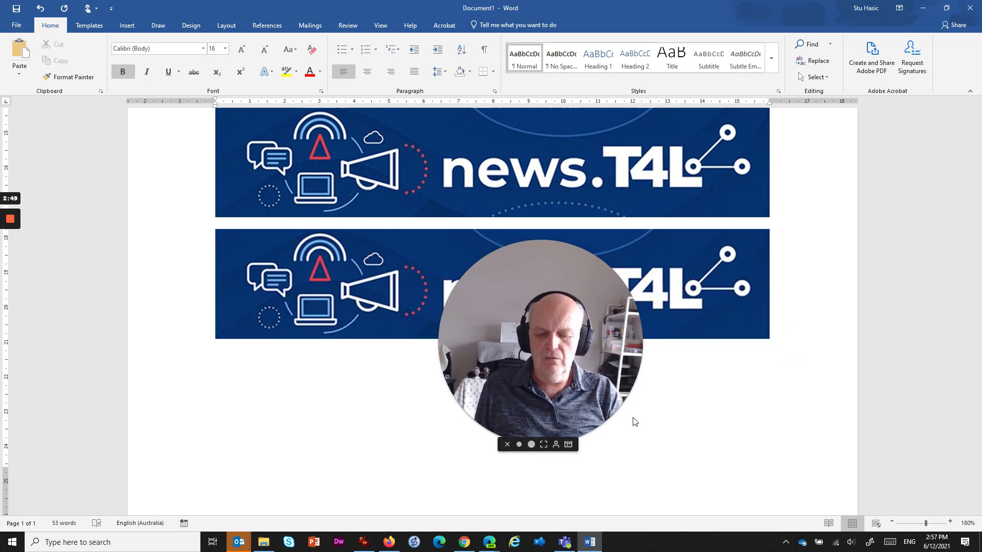
key("super+v")
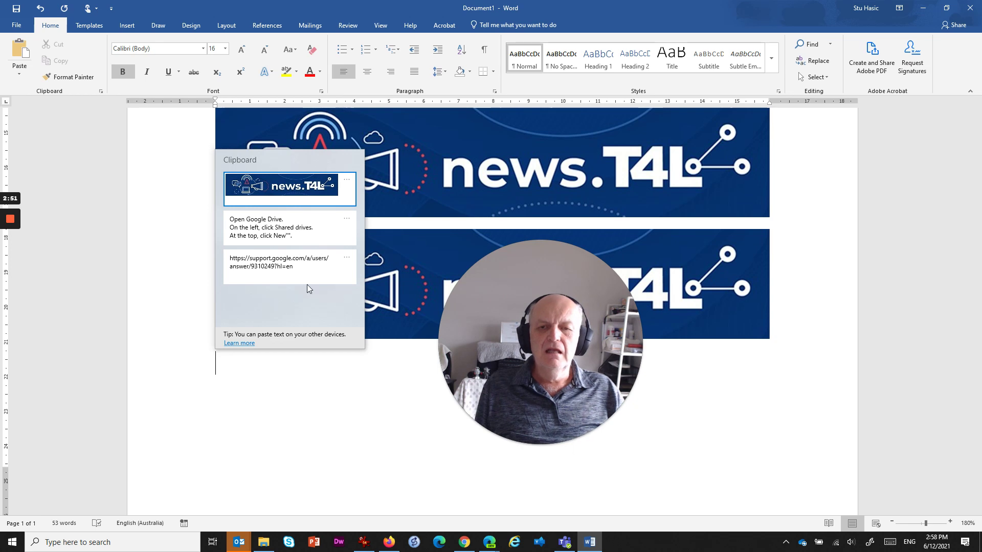
left_click(264, 262)
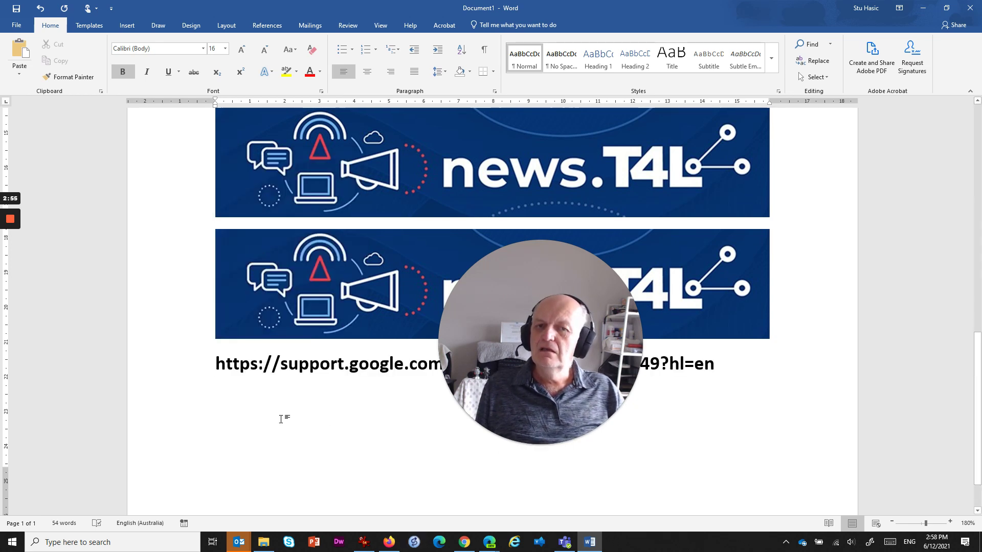
scroll(309, 193, "up", 6)
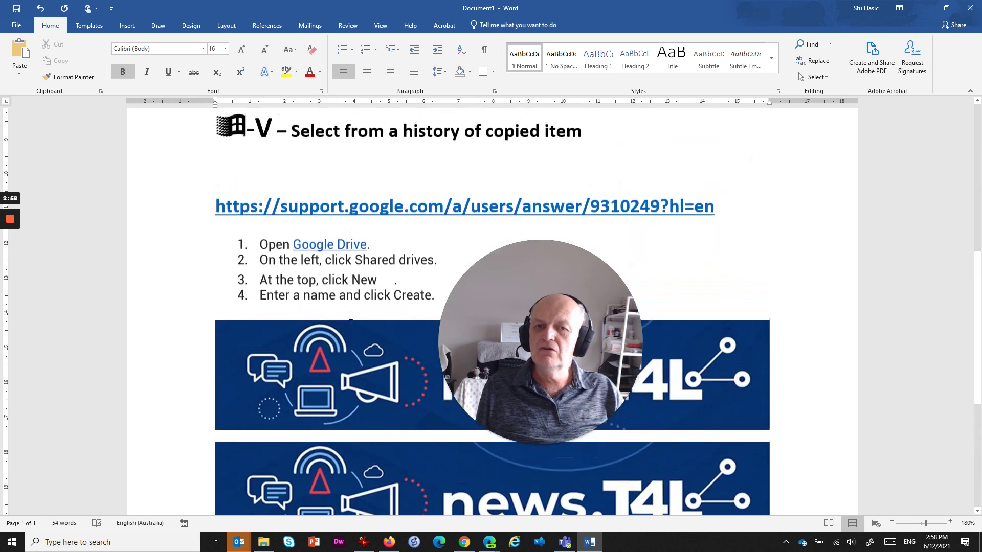
left_click_drag(630, 352, 781, 358)
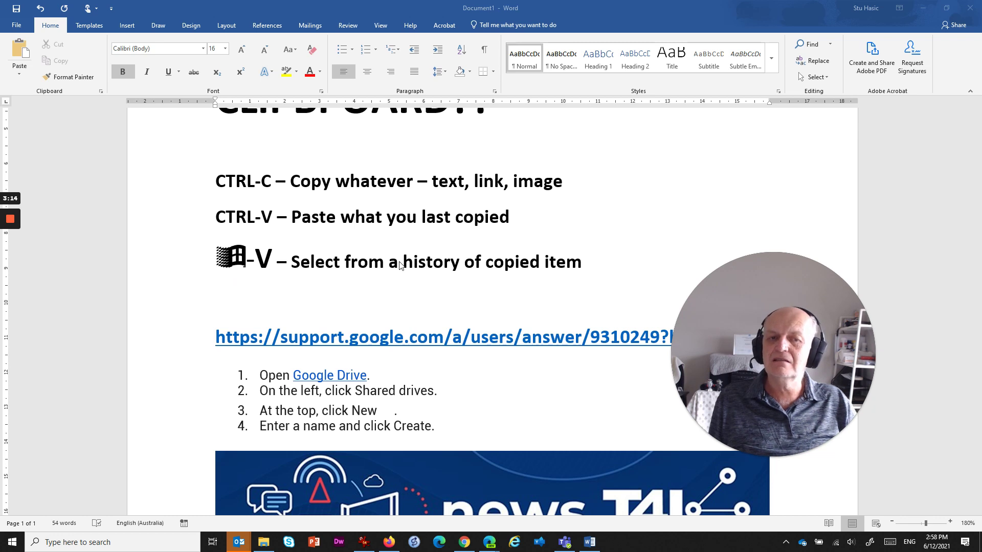
scroll(486, 261, "down", 8)
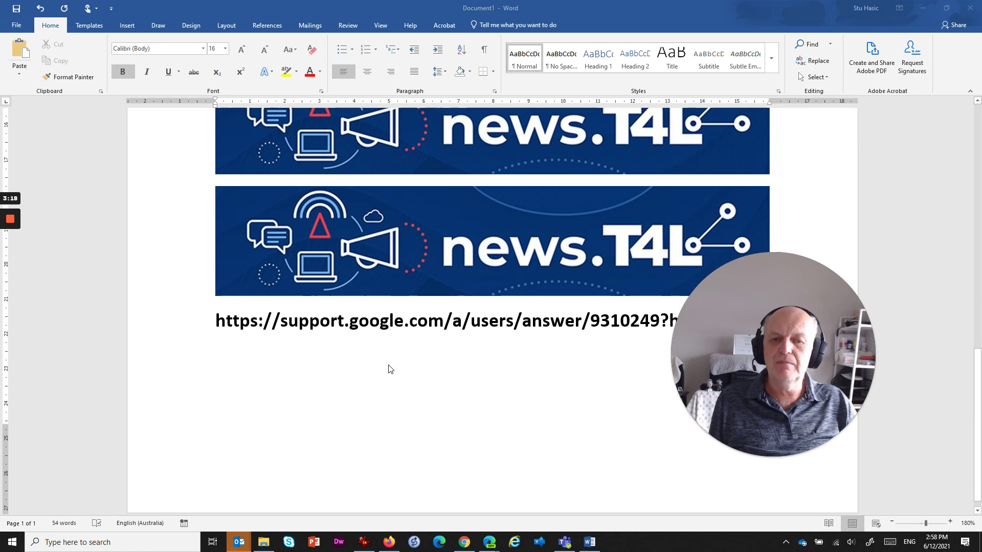
left_click_drag(762, 374, 829, 316)
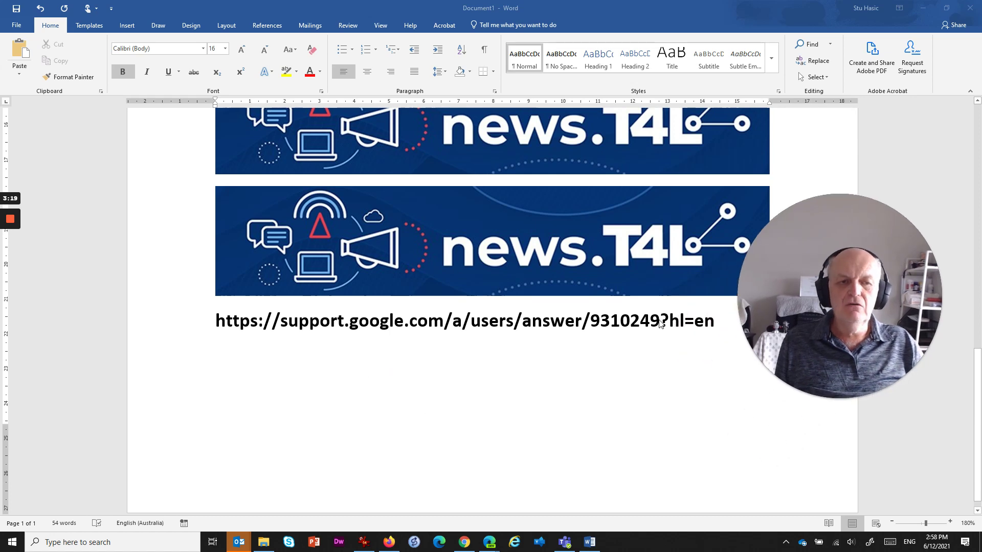
Step: Start a new line after the URL to make it a link, then type an e-mail address
left_click(718, 321)
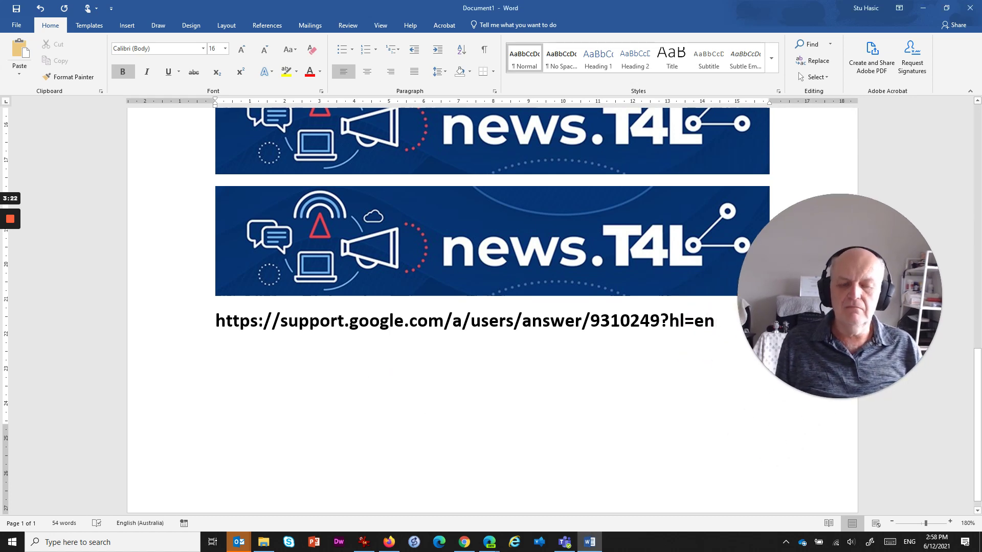
key("Return")
key("Return")
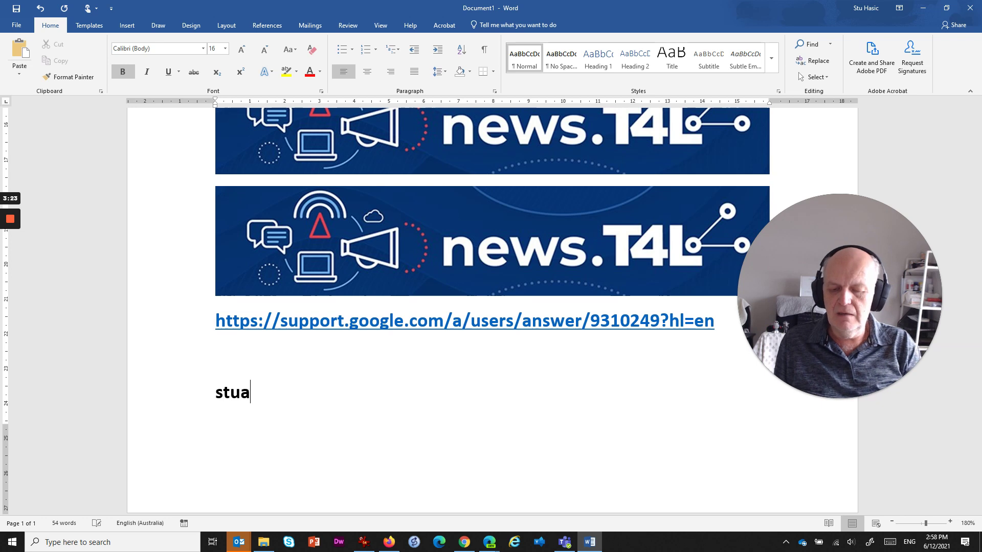
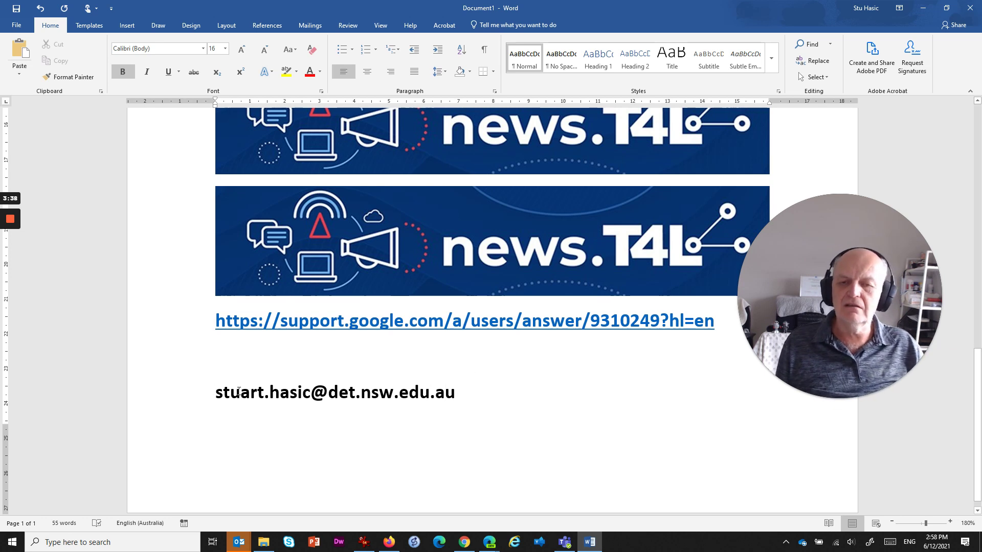
Step: Select the e-mail address and pin its entry in the clipboard history
left_click_drag(217, 394, 456, 394)
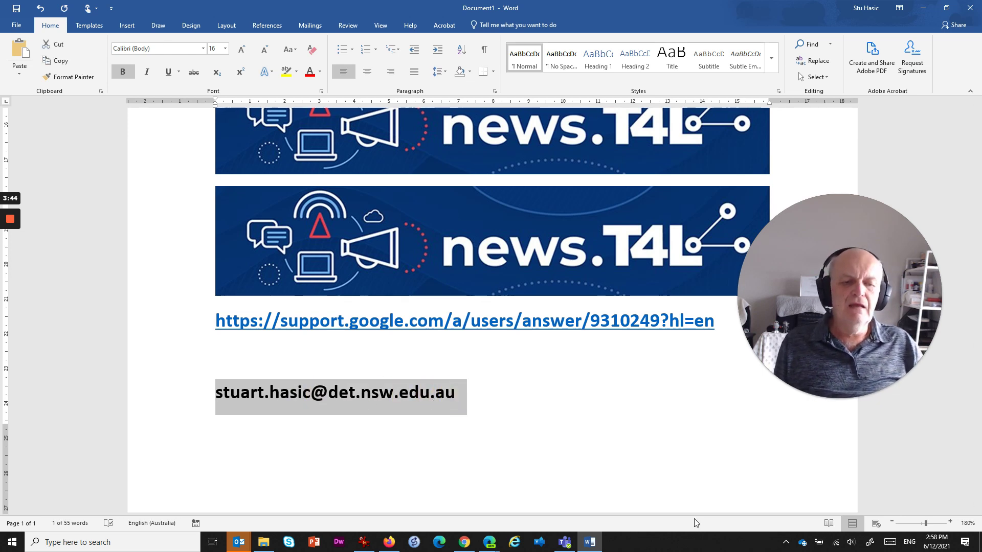
key("super+v")
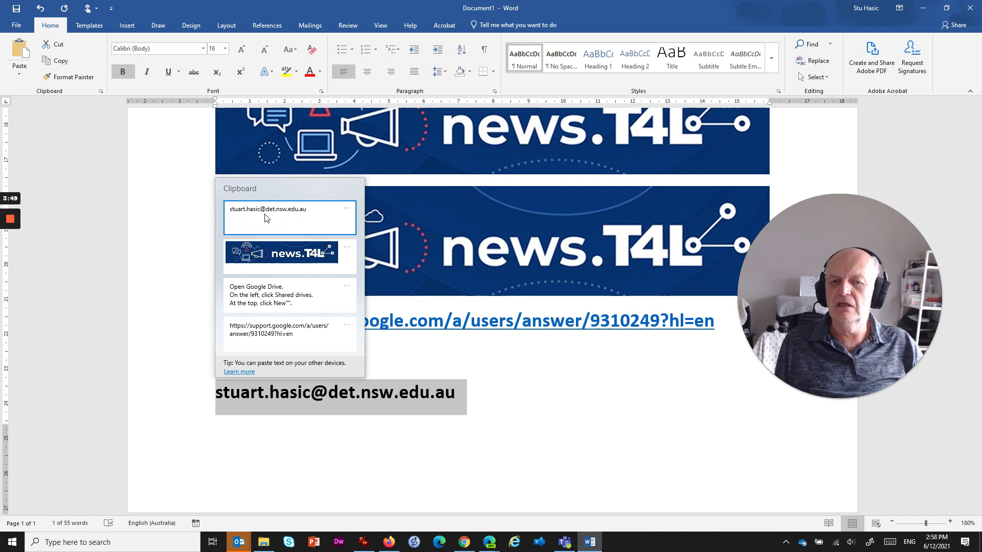
left_click(347, 209)
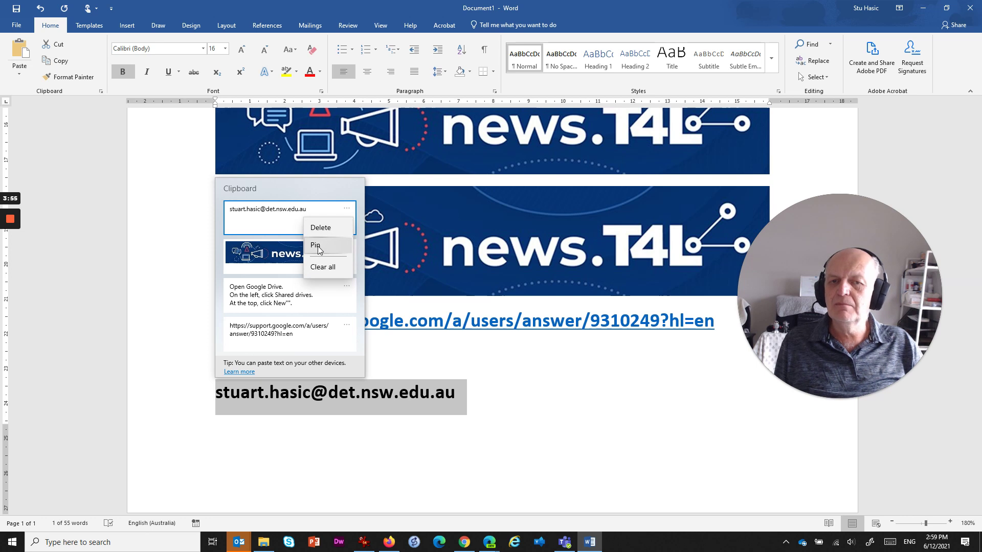
left_click(316, 246)
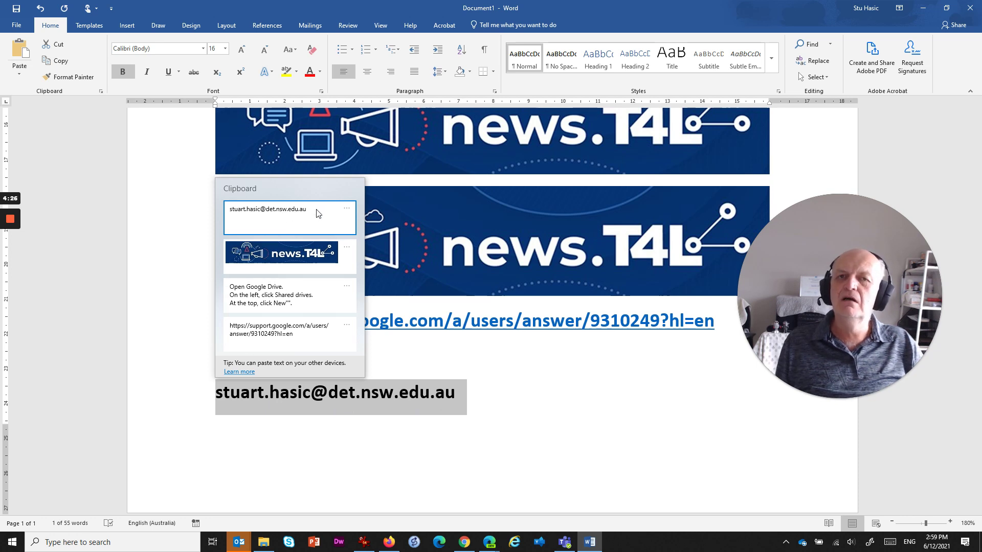
left_click(484, 397)
Step: Link the e-mail address and paste a second copy of it from clipboard history onto page 2
key("Return")
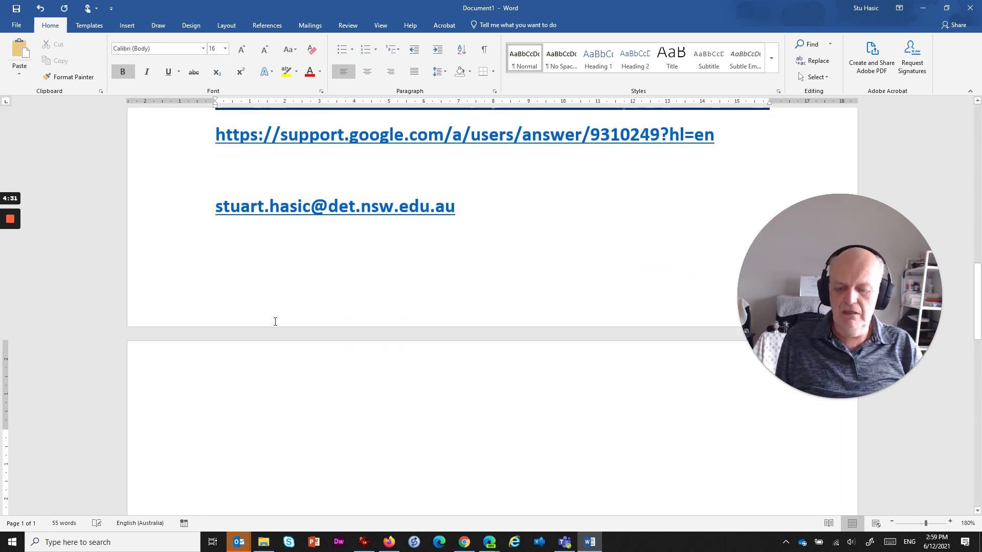
key("super+v")
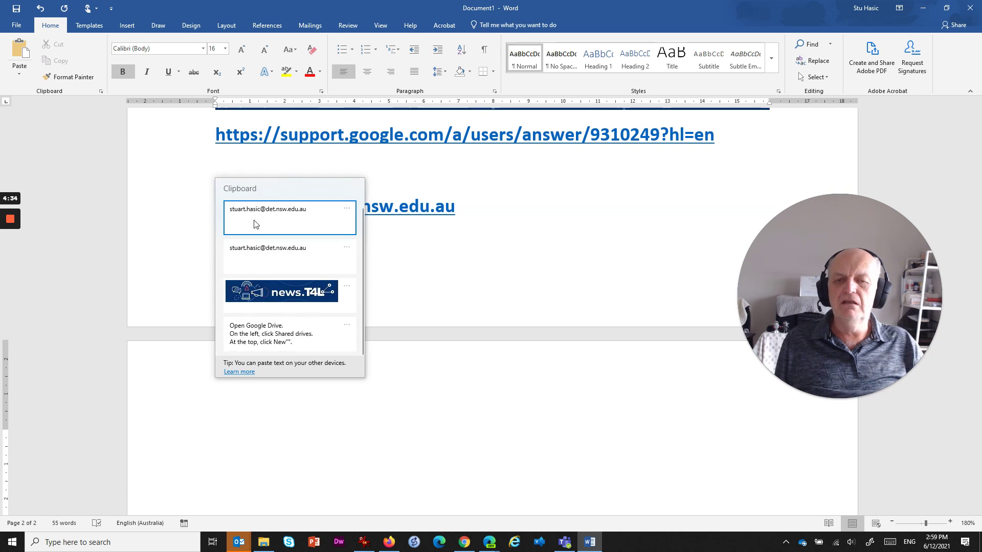
left_click(254, 220)
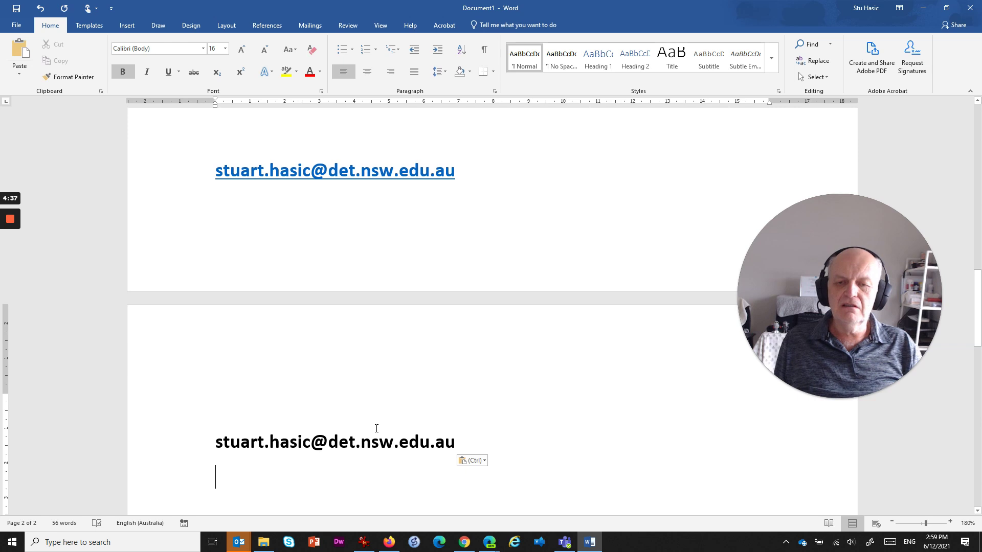
key("super+v")
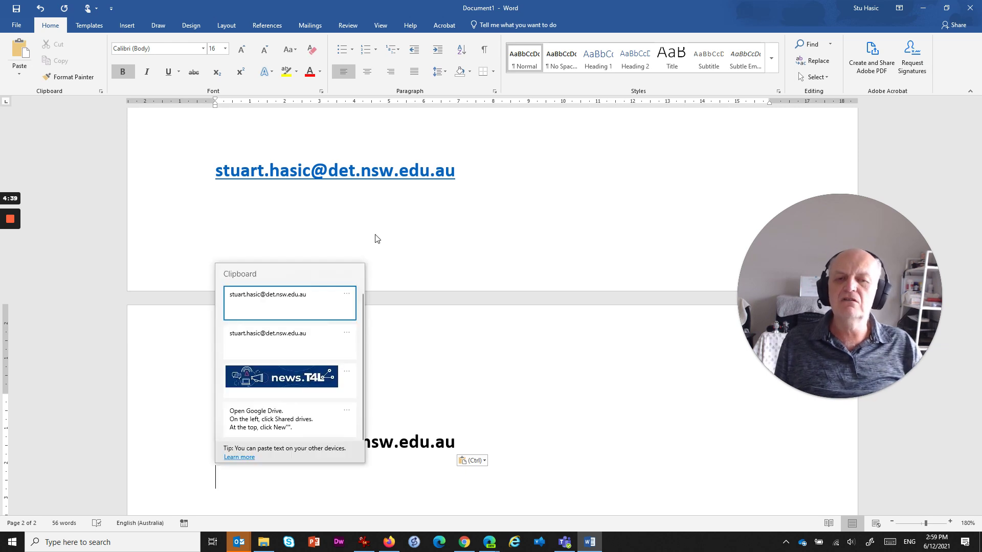
Step: Run Clear all from an entry's options menu, then open the options of the pinned e-mail entry
left_click(350, 335)
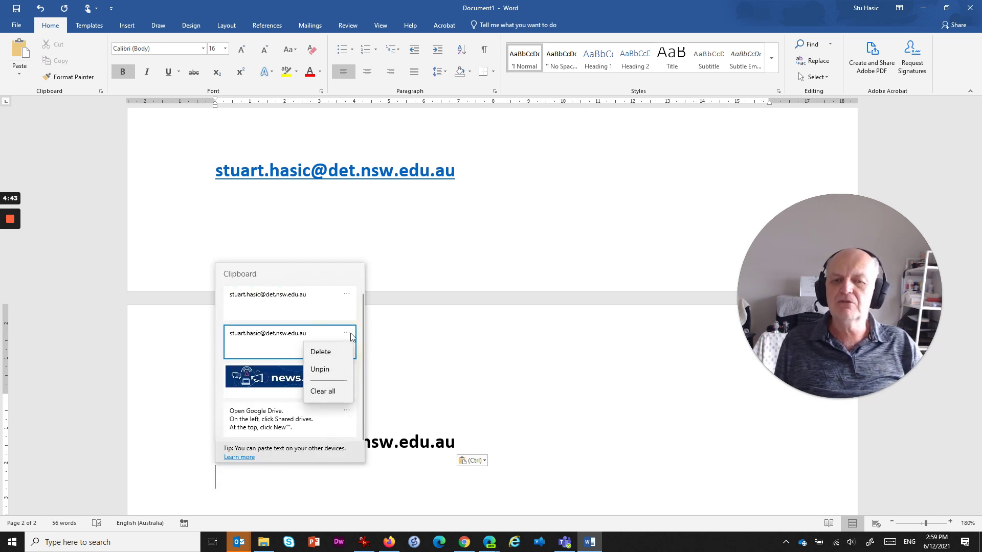
left_click(342, 392)
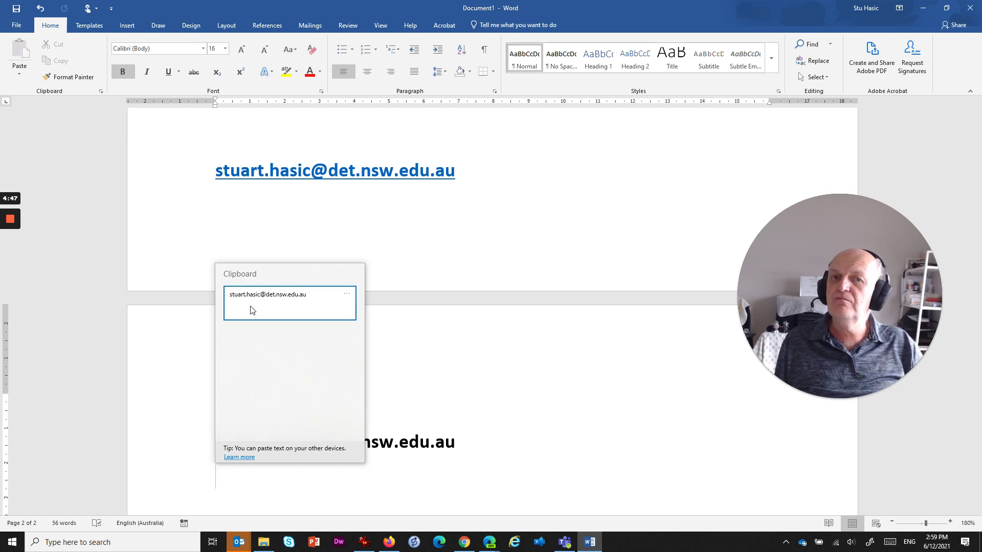
left_click(347, 294)
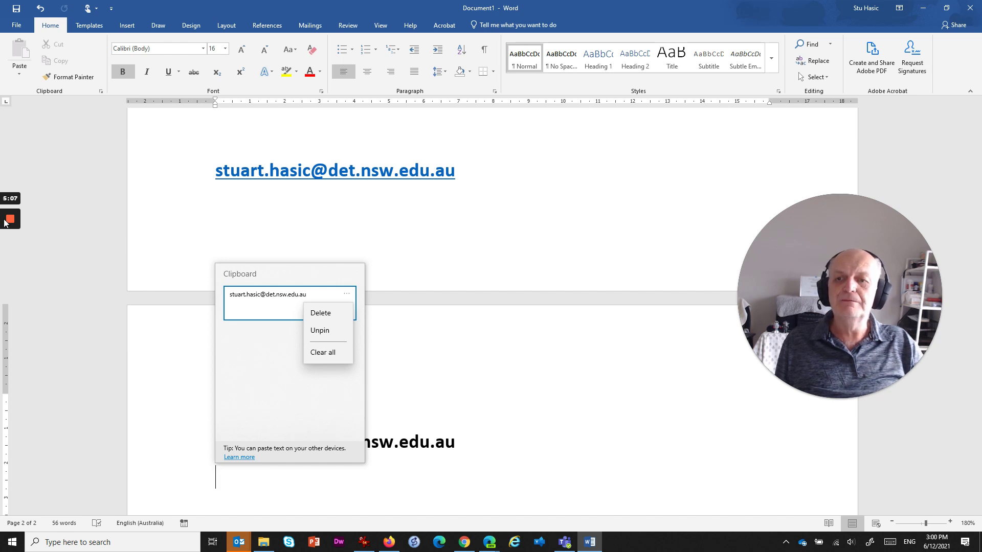
Step: Dismiss the entry options and the Clipboard history panel with Esc, back to the document
key("Escape")
key("Escape")
mouse_move(16, 225)
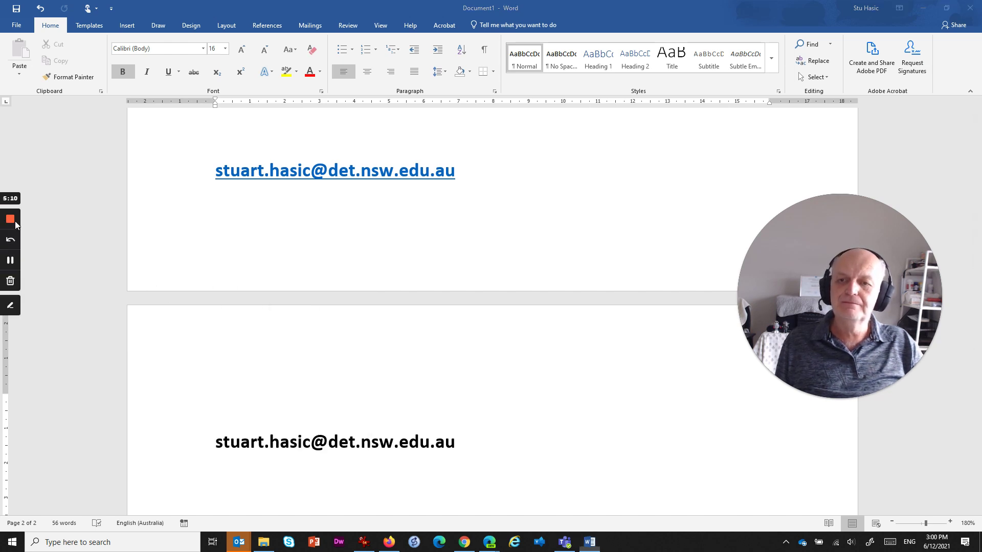